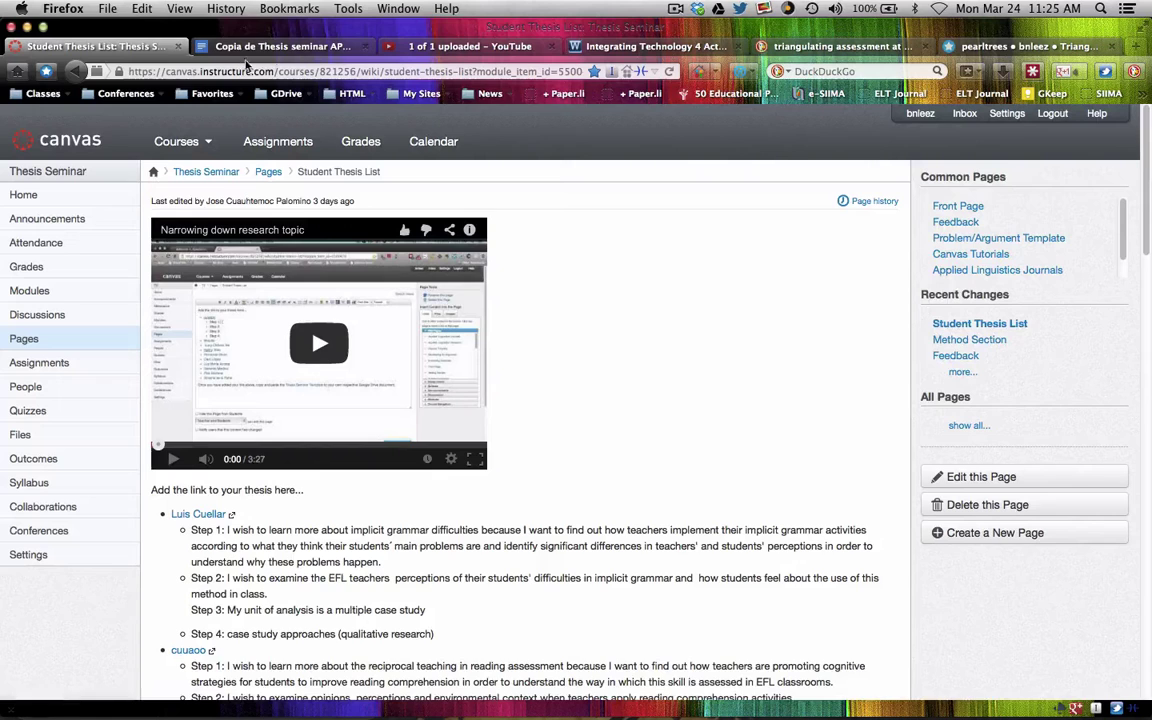
Step: Close the extra copied thesis tab and load the Student Thesis List from the Classes bookmarks
middle_click(327, 52)
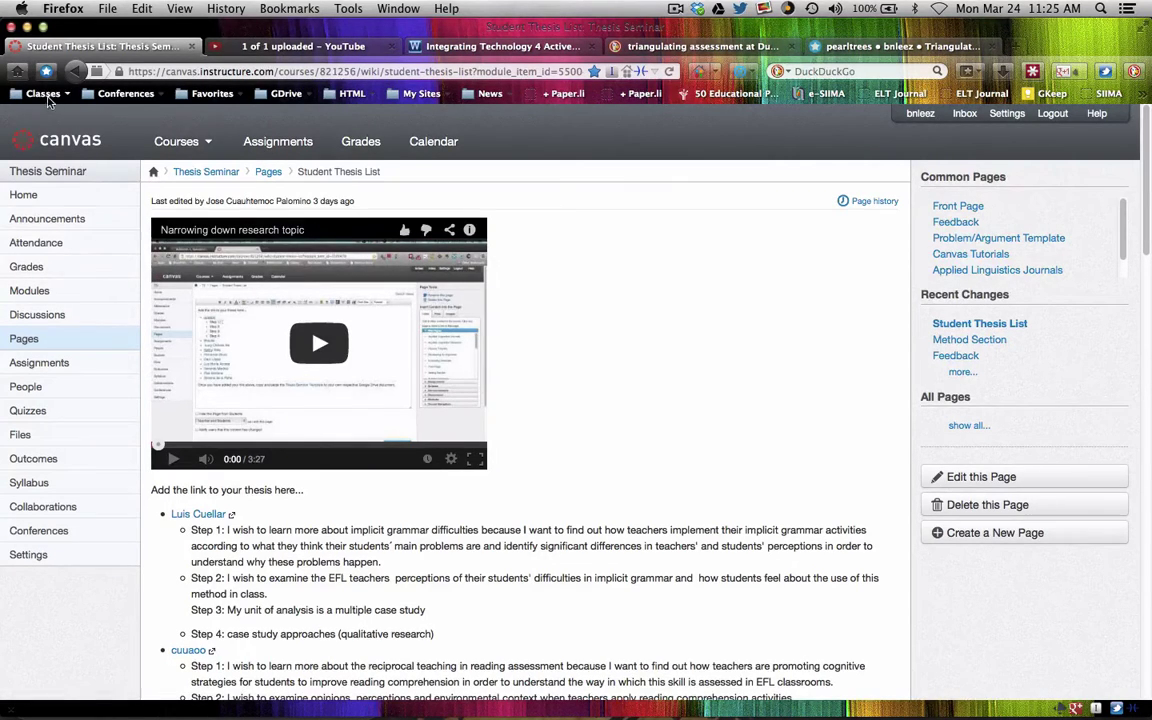
left_click(43, 95)
left_click(96, 181)
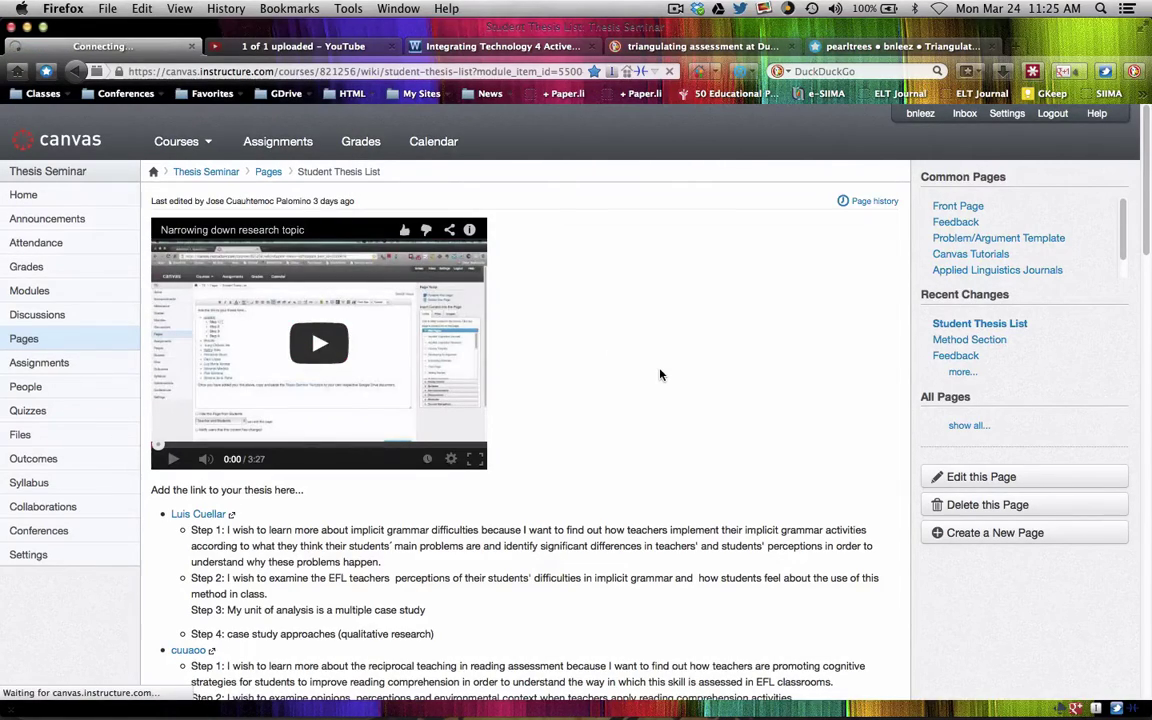
scroll(660, 372, "down", 5)
scroll(660, 369, "down", 5)
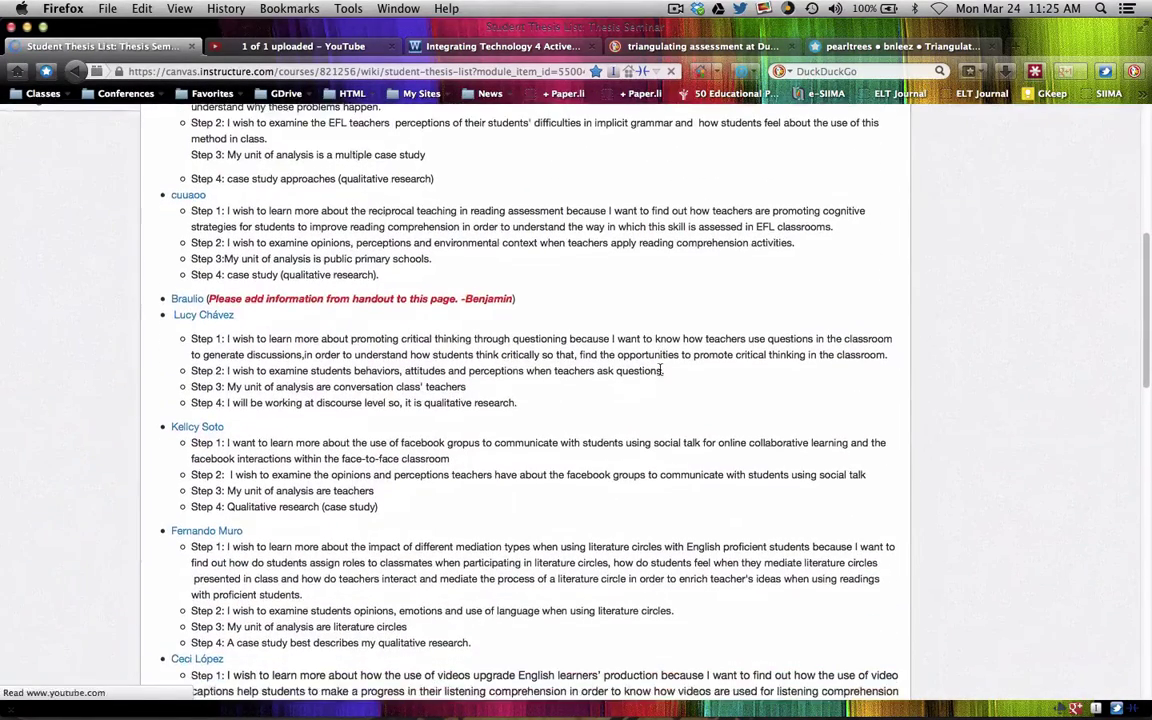
scroll(660, 370, "down", 5)
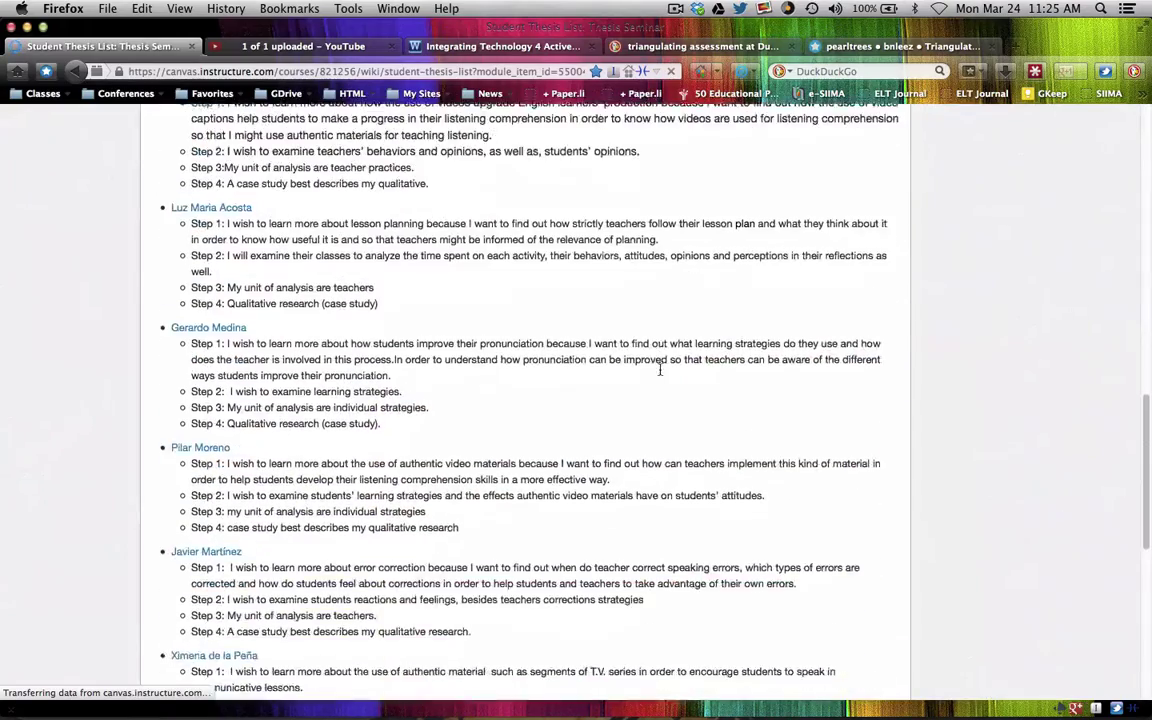
scroll(400, 368, "up", 1)
Step: Open the student's linked Thesis Template and scroll to the three research questions above Method
left_click(230, 357)
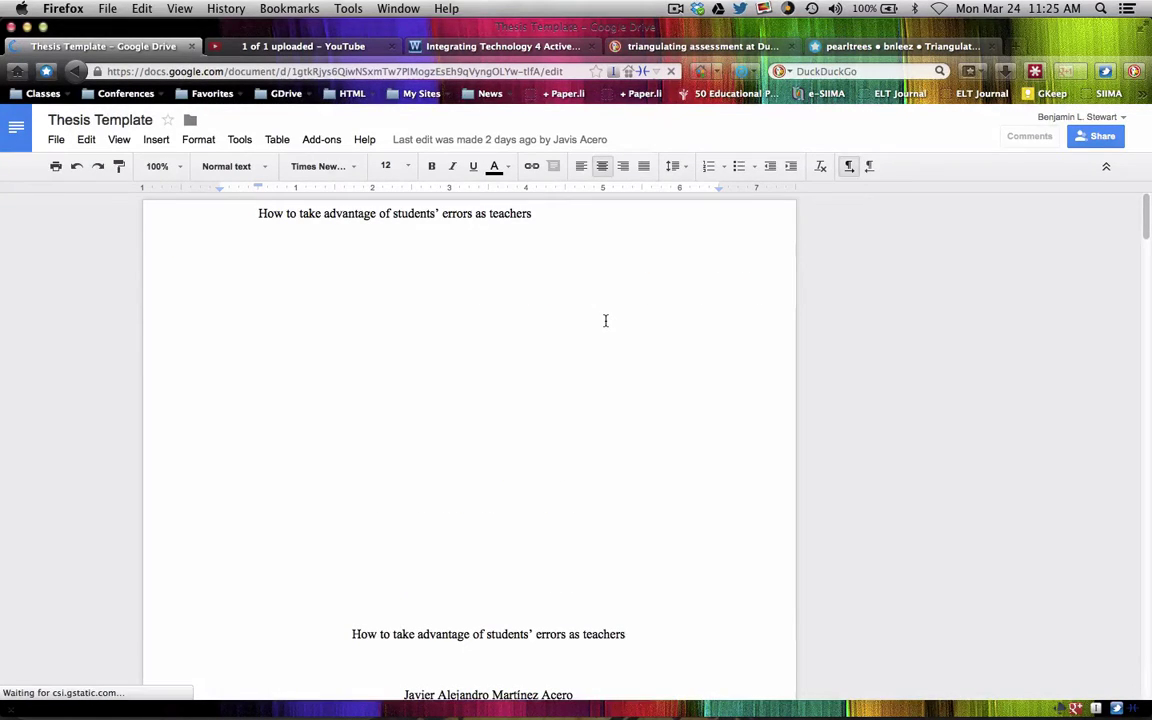
scroll(605, 320, "down", 10)
scroll(605, 320, "down", 20)
scroll(605, 320, "down", 20)
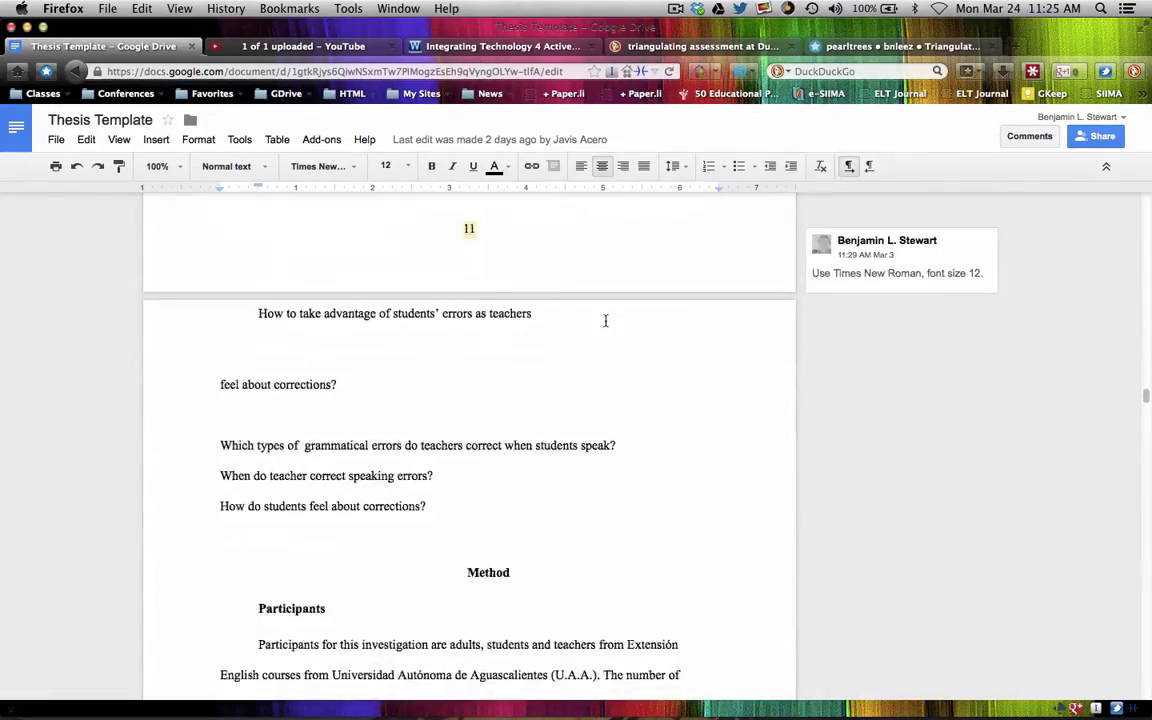
scroll(605, 320, "down", 7)
scroll(605, 320, "up", 3)
scroll(605, 320, "up", 6)
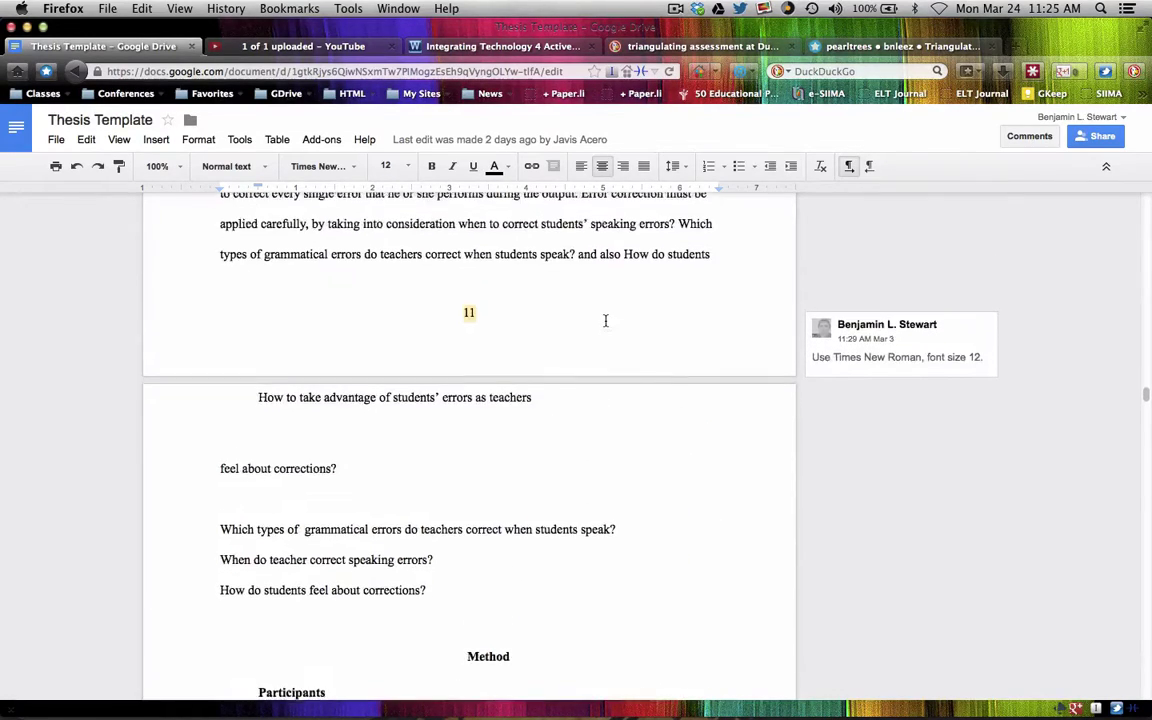
scroll(605, 320, "down", 1)
scroll(314, 477, "down", 3)
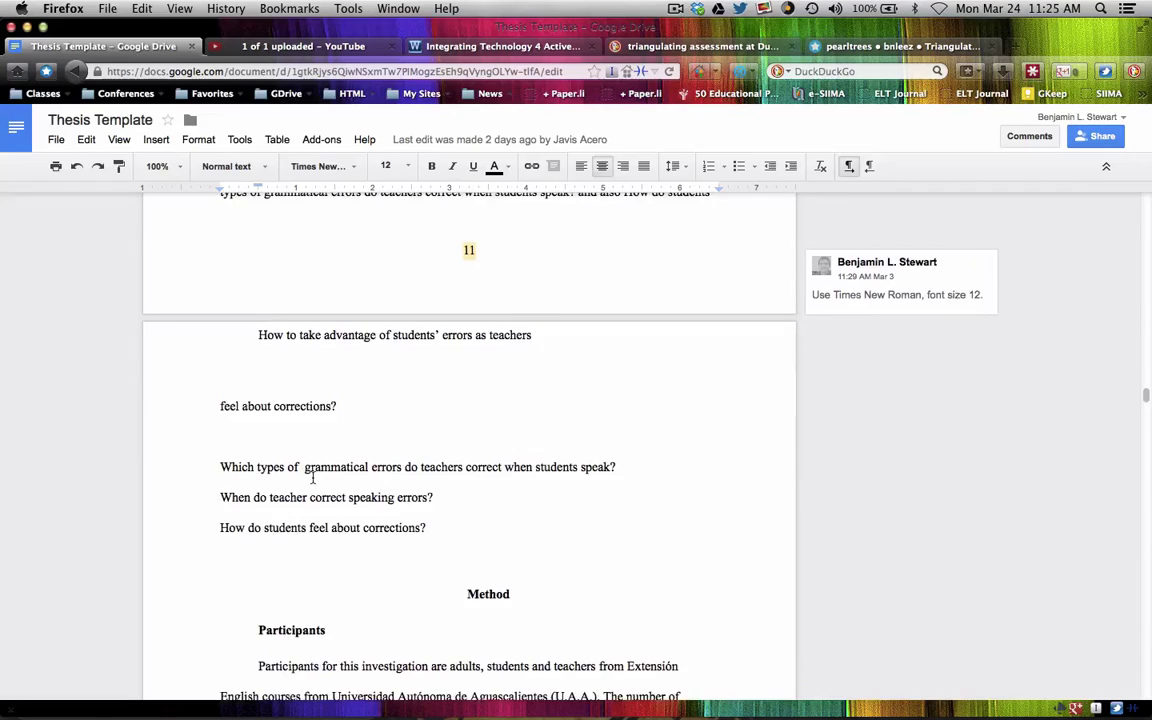
scroll(313, 478, "up", 7)
scroll(313, 478, "down", 3)
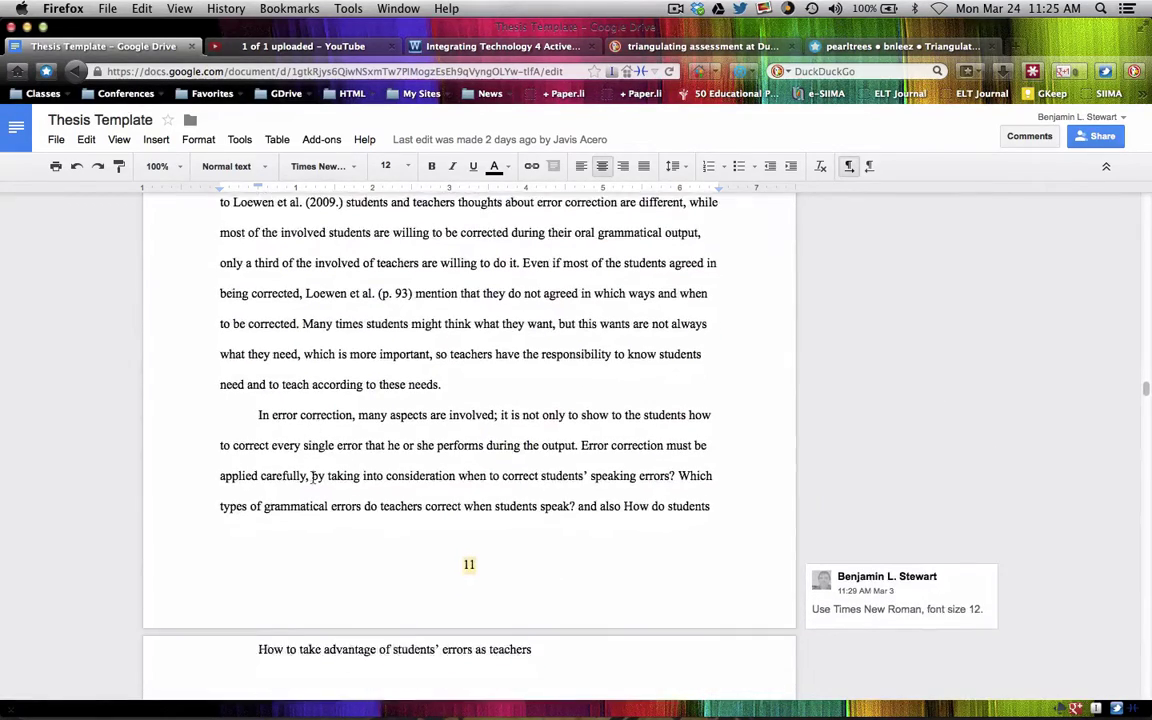
scroll(313, 478, "down", 2)
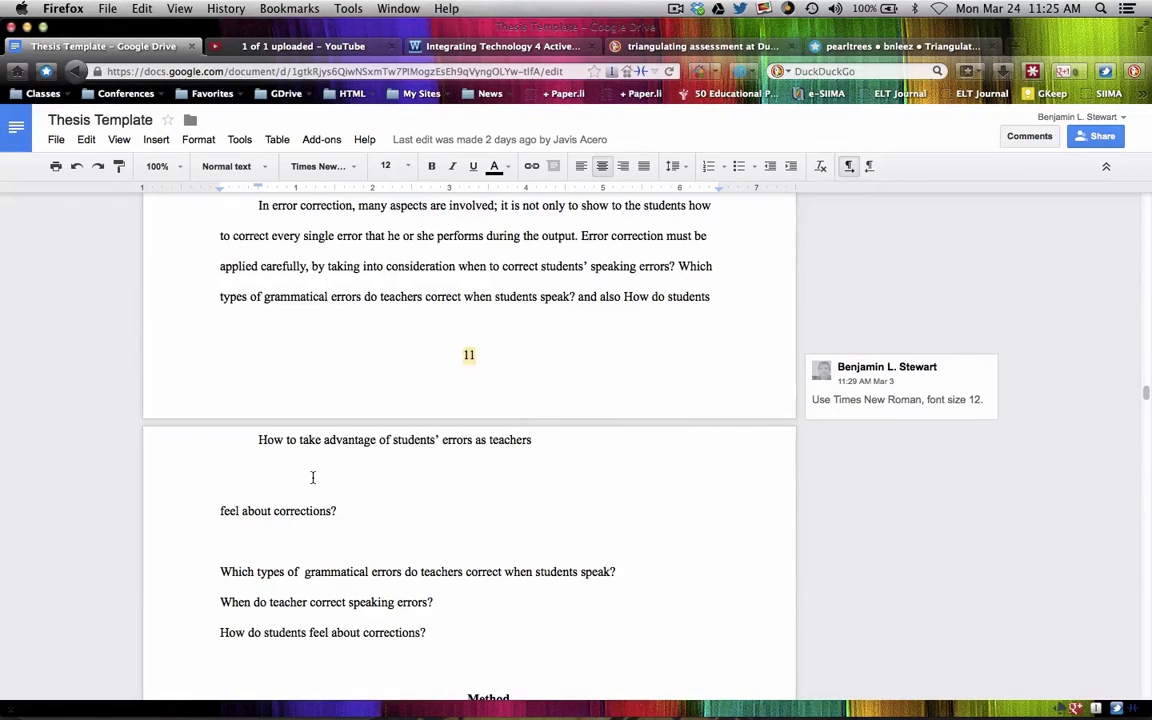
scroll(313, 478, "down", 2)
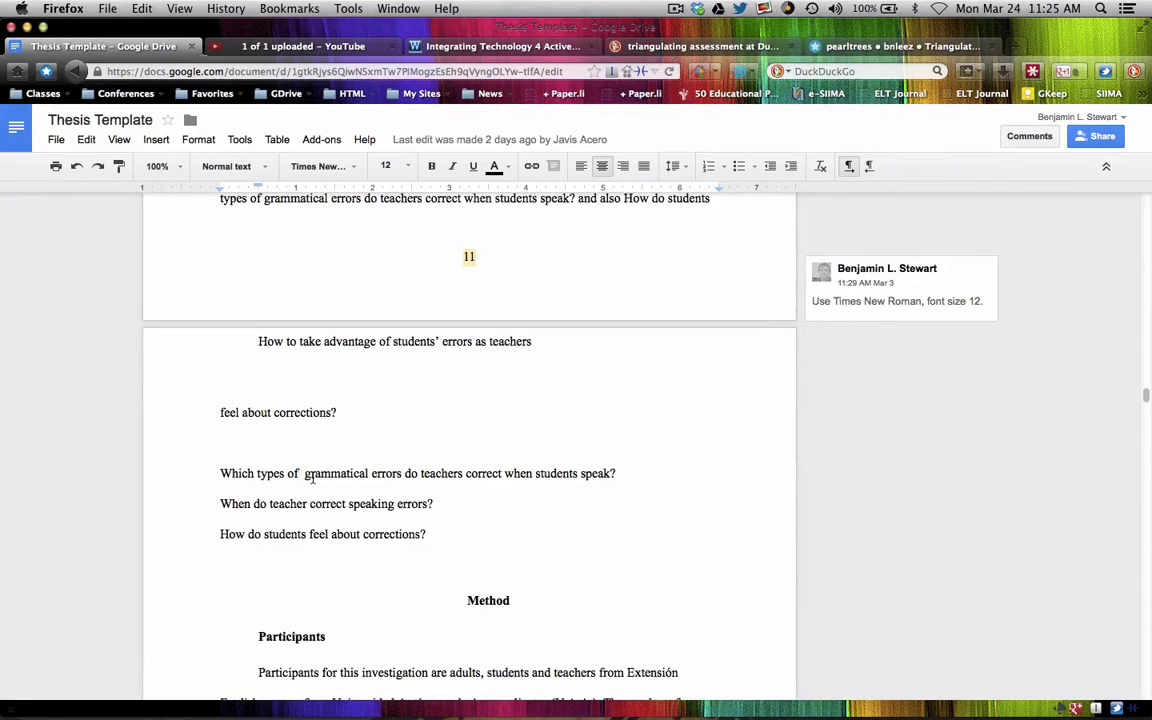
scroll(313, 478, "up", 2)
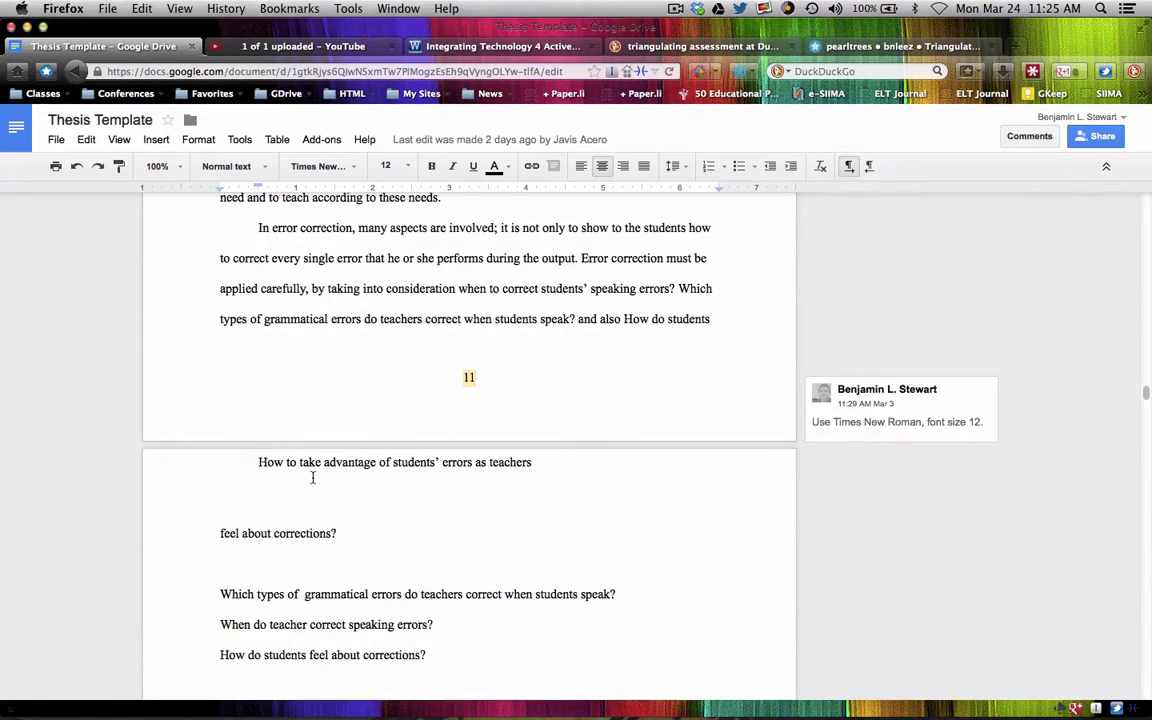
scroll(313, 478, "down", 1)
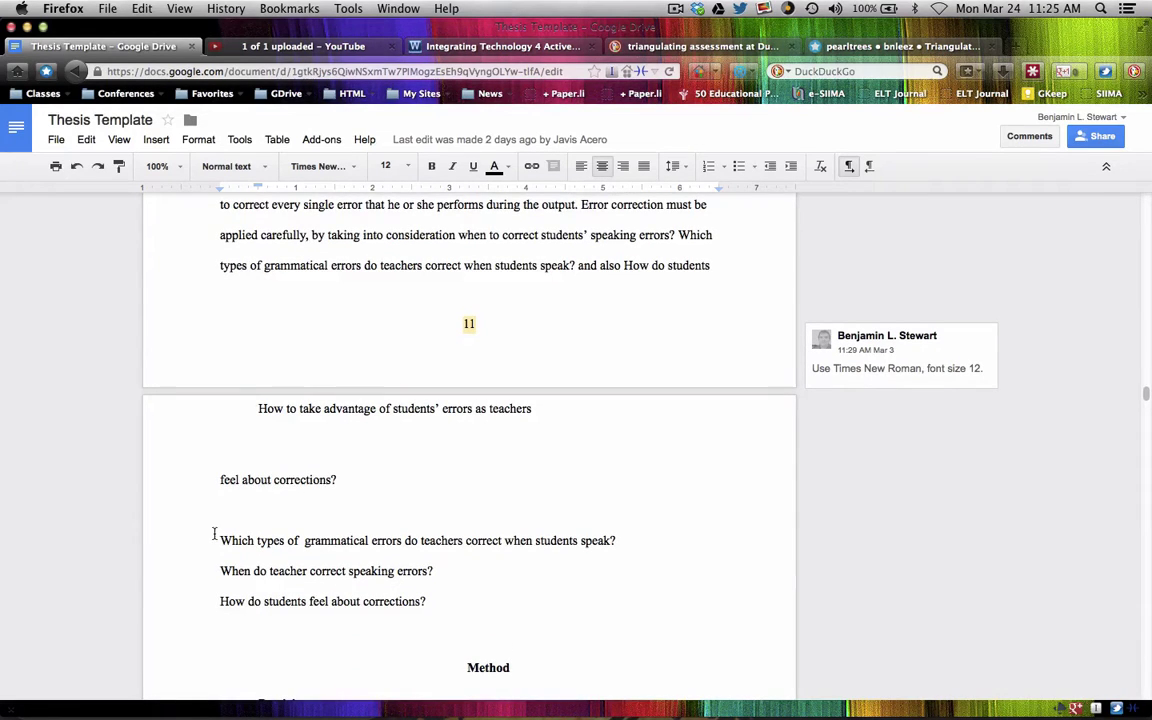
Step: Highlight the three research question lines, then review the Participants and Instruments text below
left_click_drag(213, 535, 450, 597)
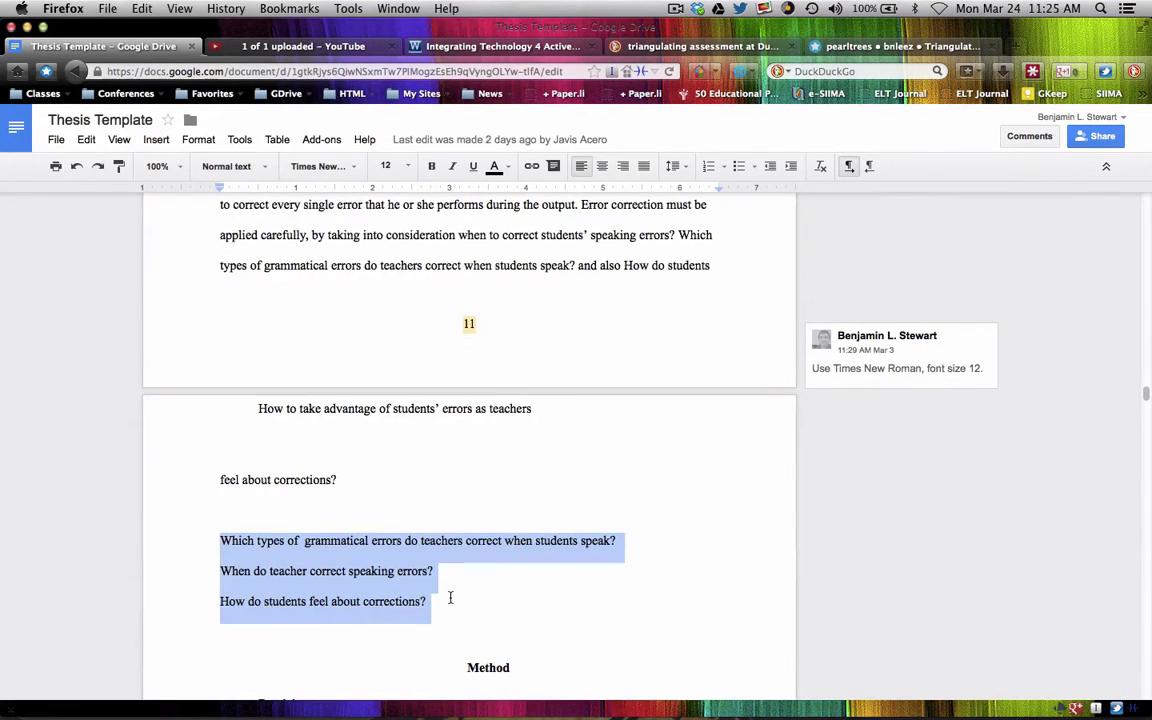
scroll(450, 598, "down", 2)
scroll(450, 597, "down", 3)
scroll(450, 597, "up", 2)
scroll(450, 597, "up", 4)
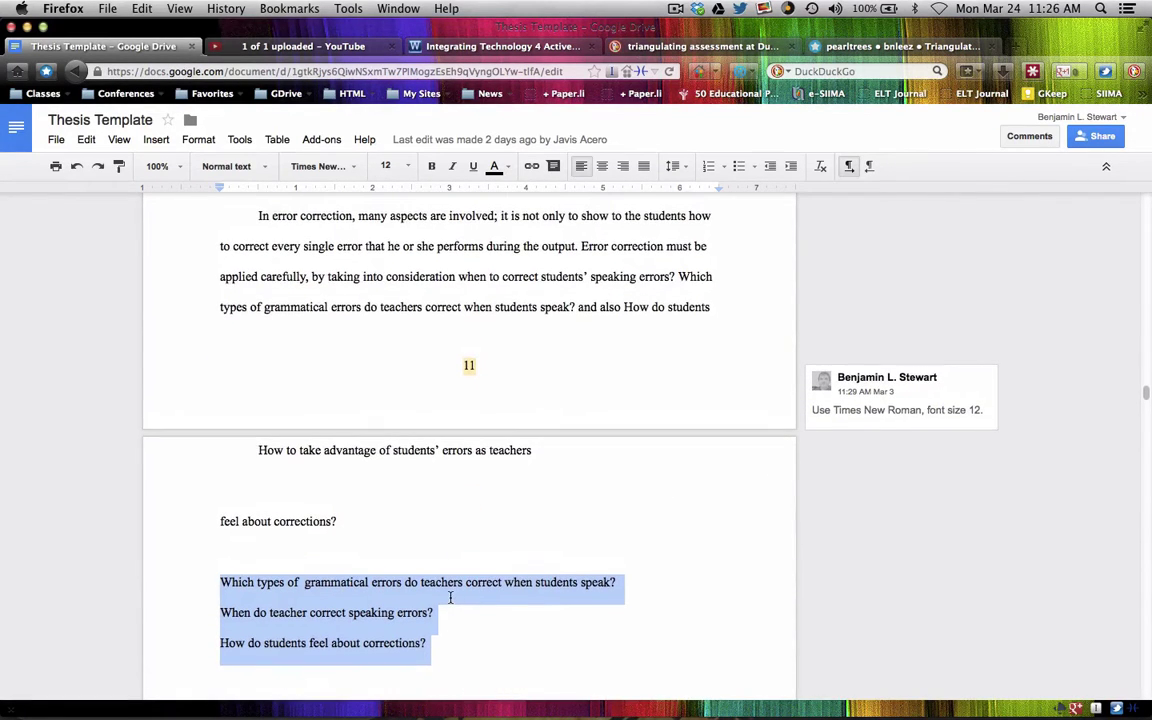
scroll(450, 597, "up", 1)
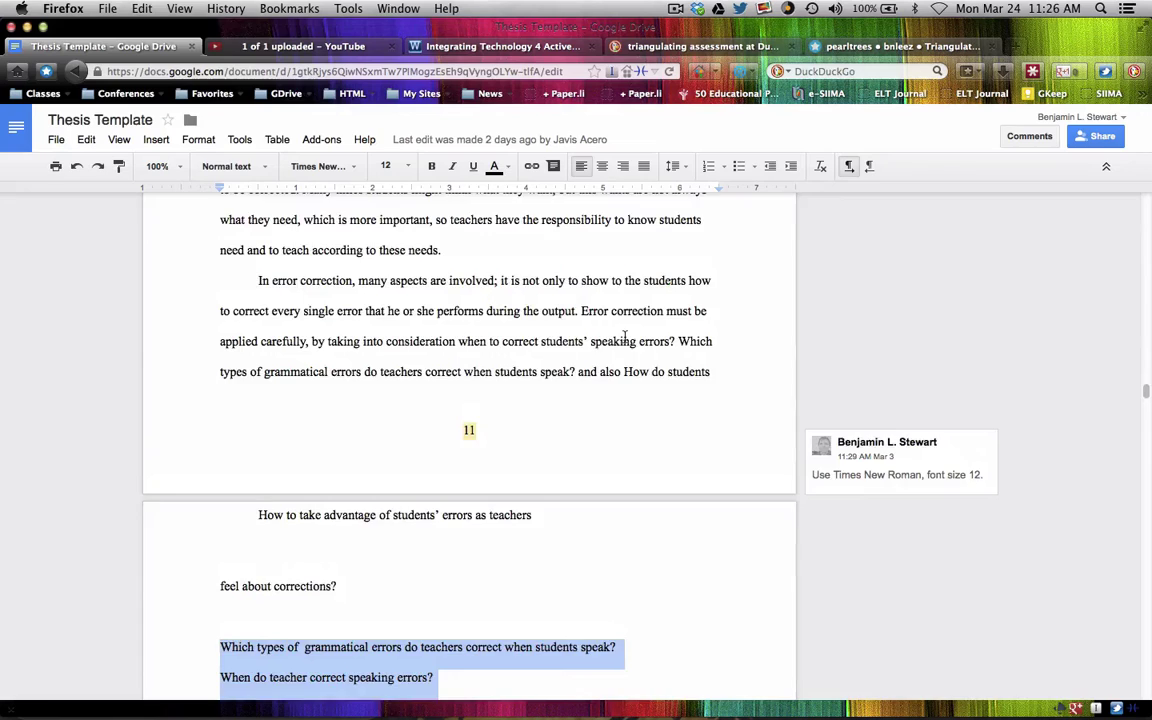
scroll(625, 334, "down", 4)
scroll(625, 335, "down", 5)
scroll(589, 315, "up", 5)
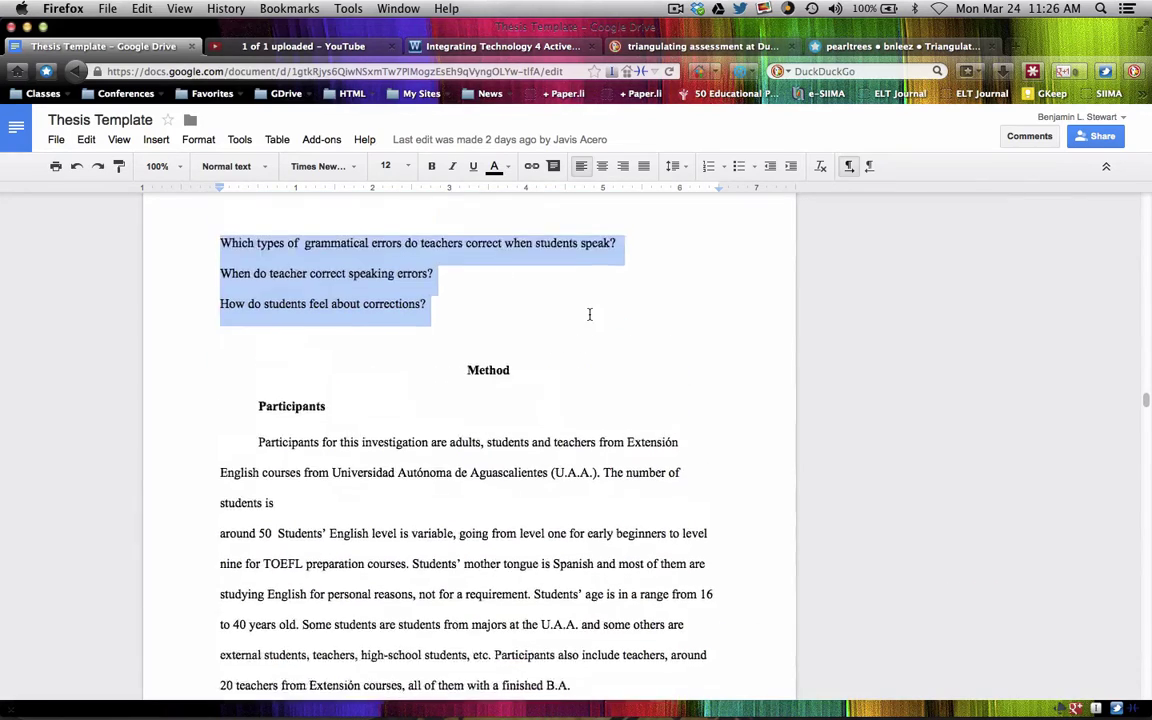
scroll(589, 315, "up", 4)
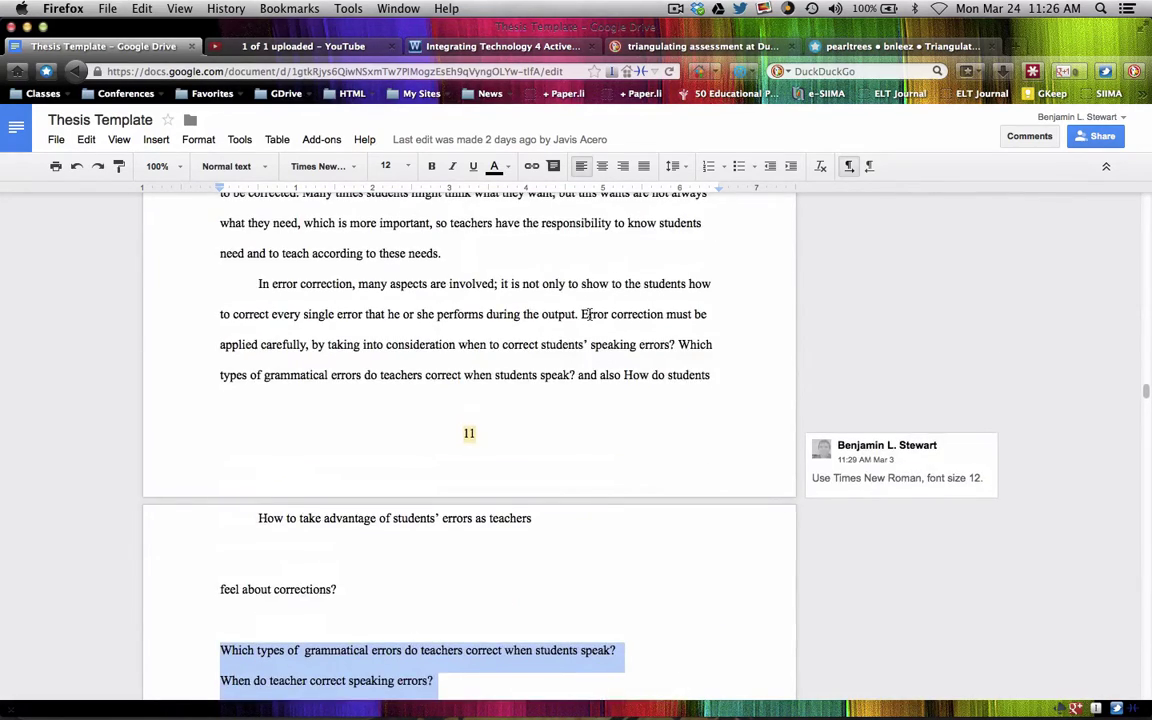
scroll(589, 315, "down", 7)
scroll(589, 315, "up", 4)
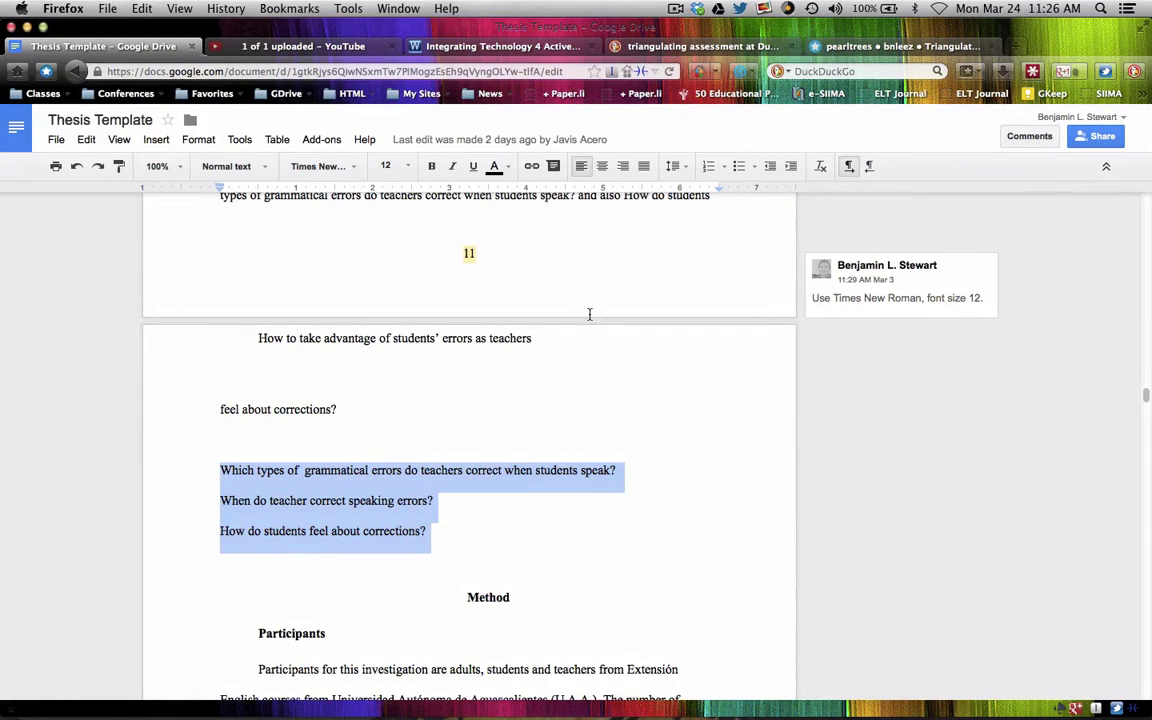
scroll(600, 370, "down", 5)
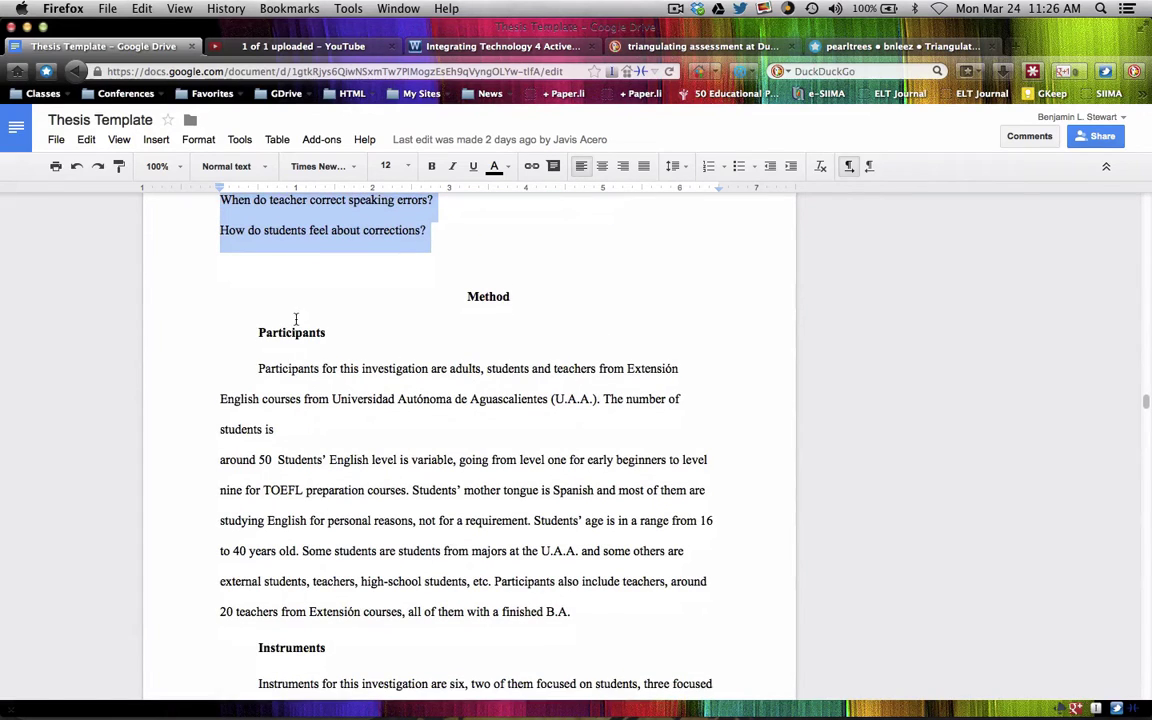
Step: Drag the Participants heading's first-line indent to the left margin, then mark the 'around 50' text
left_click(253, 328)
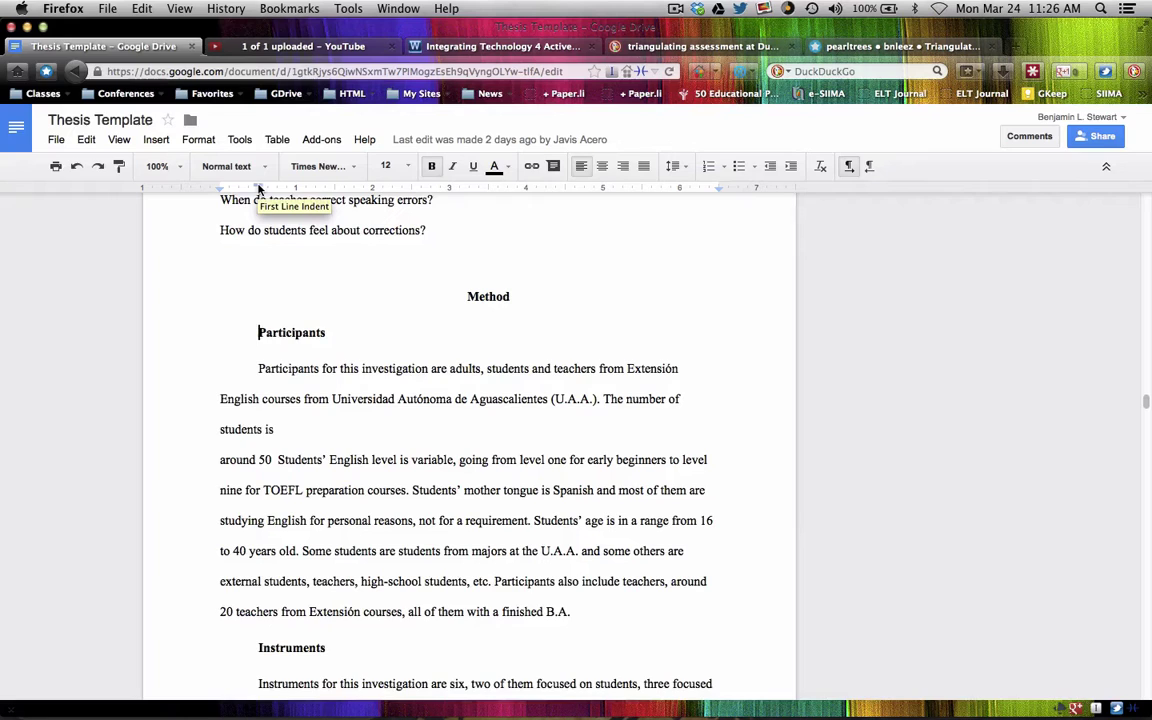
left_click_drag(259, 189, 202, 186)
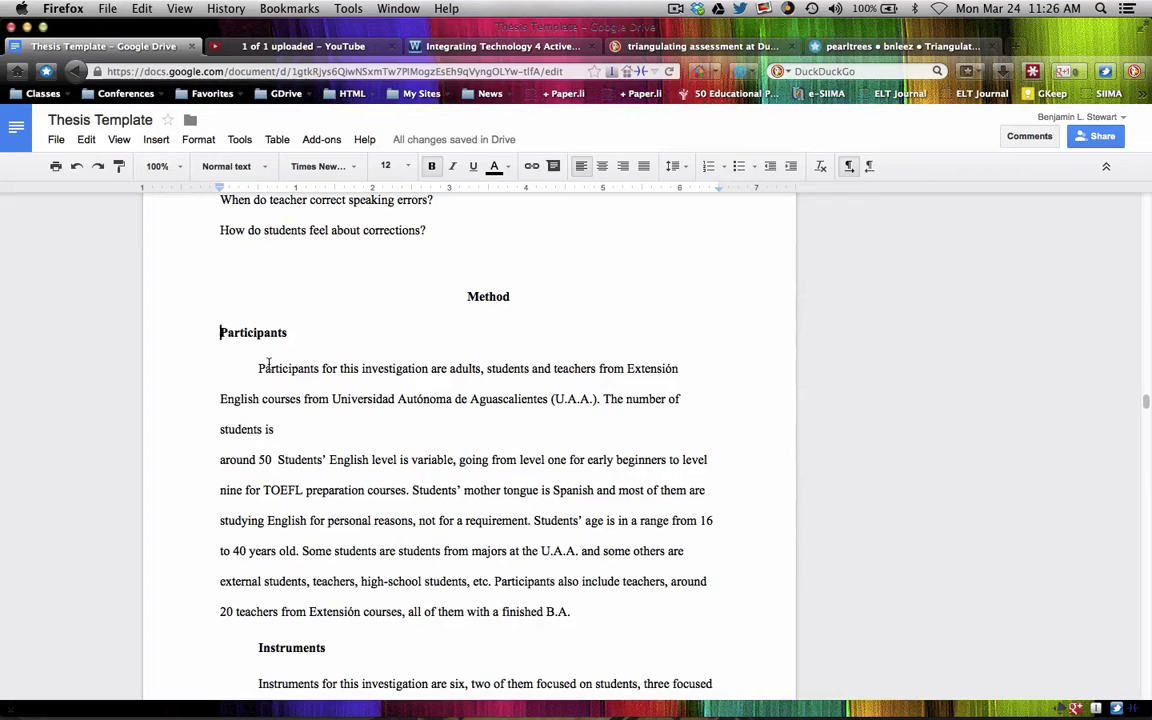
left_click_drag(219, 461, 232, 457)
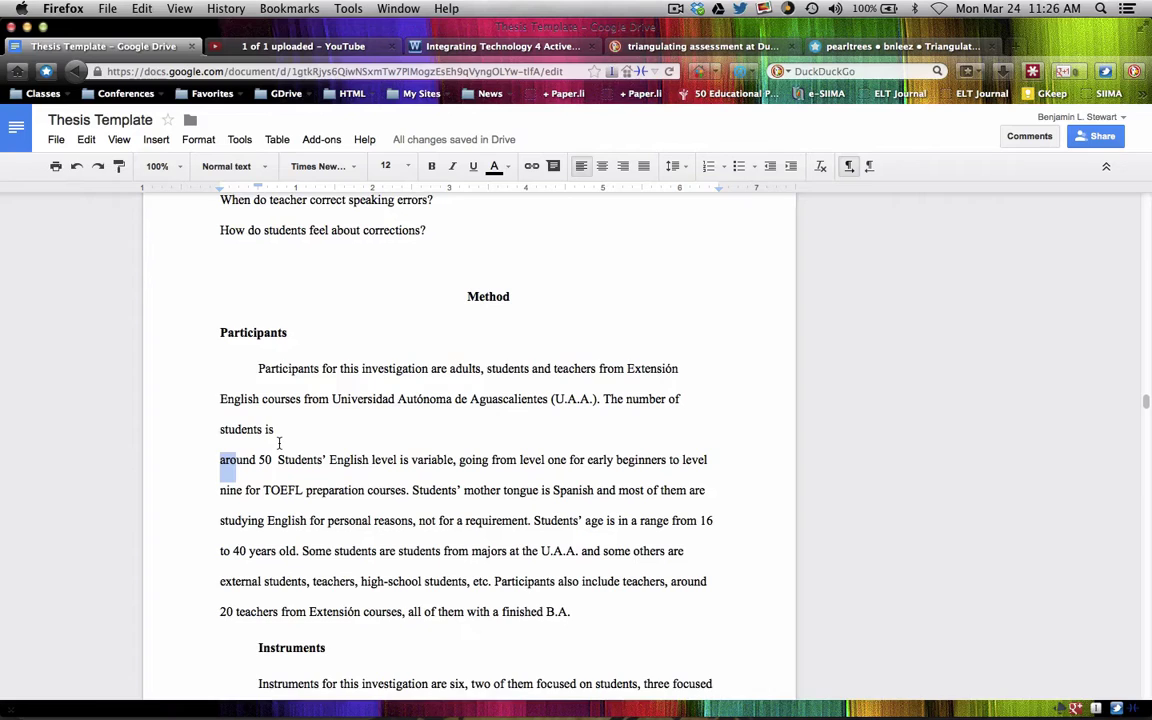
Step: Comment 'formatting' on the marked 'around 50' line
key("super+alt+m")
type("formatting")
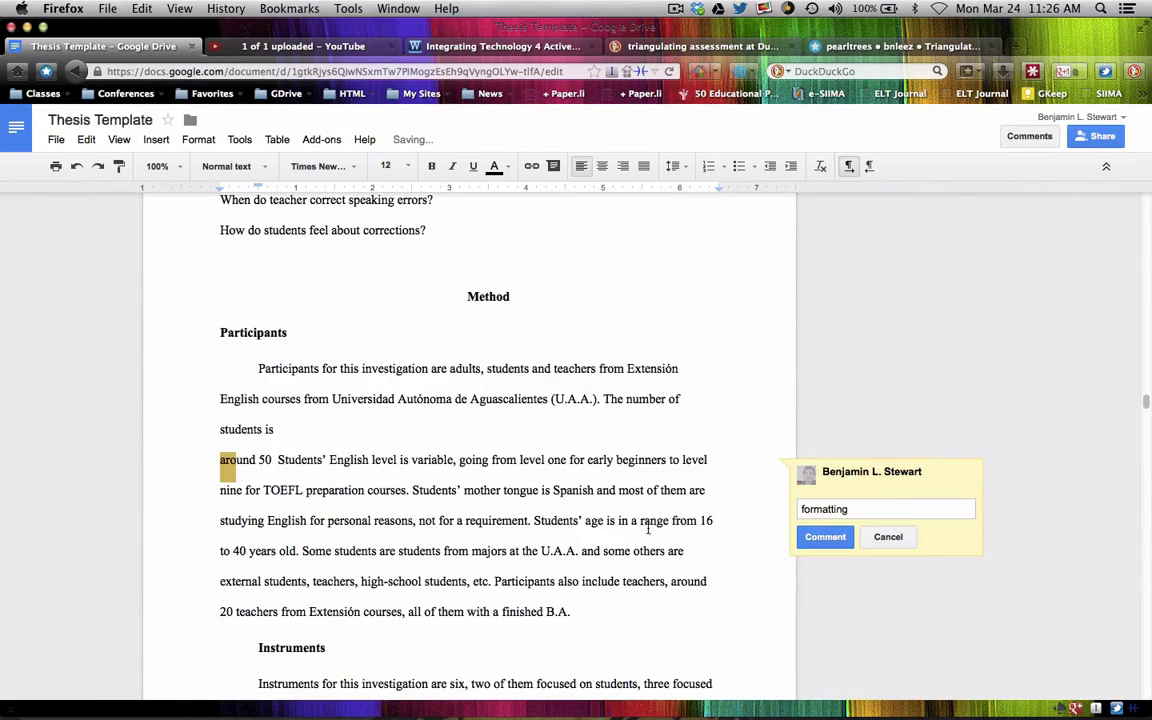
left_click(830, 540)
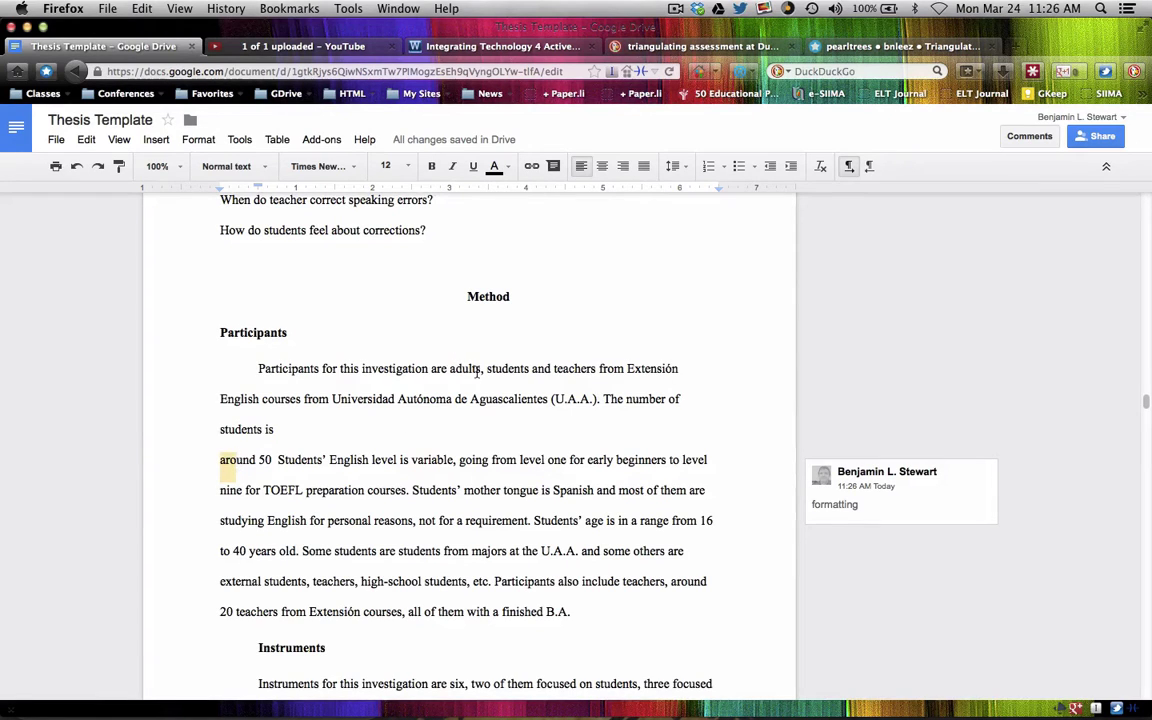
Step: Add the comment 'CS' to the text right after 'adults'
left_click_drag(478, 370, 494, 373)
key("super+alt+m")
type("CS")
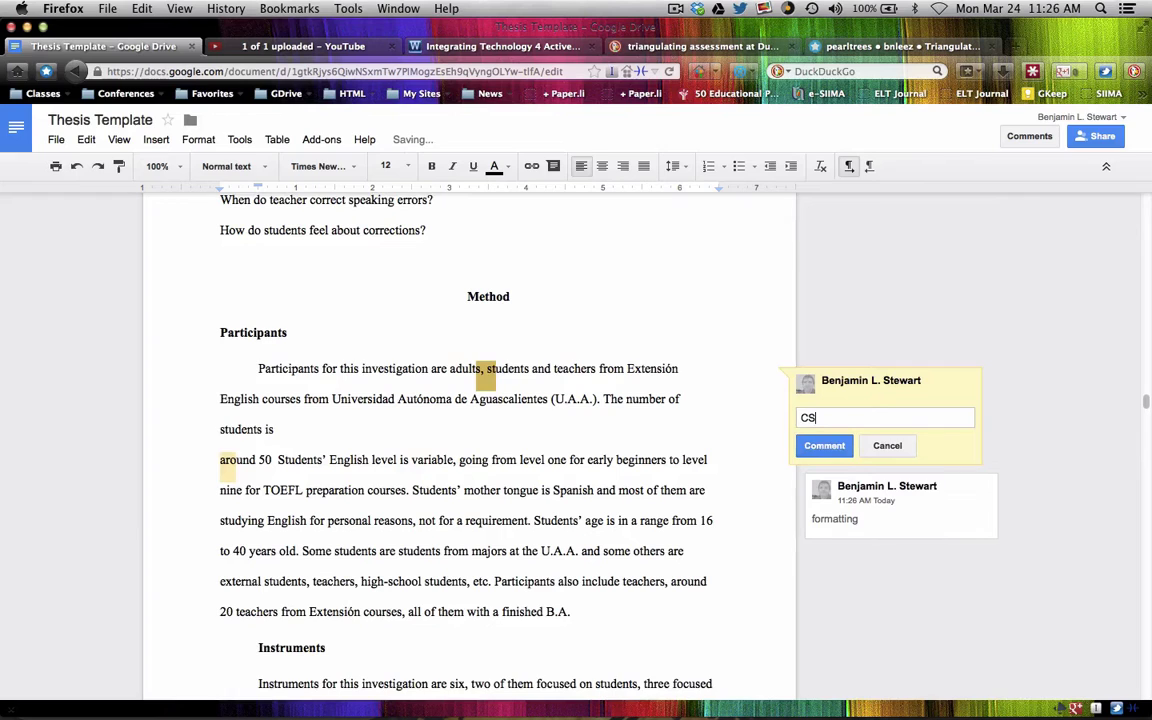
left_click(825, 446)
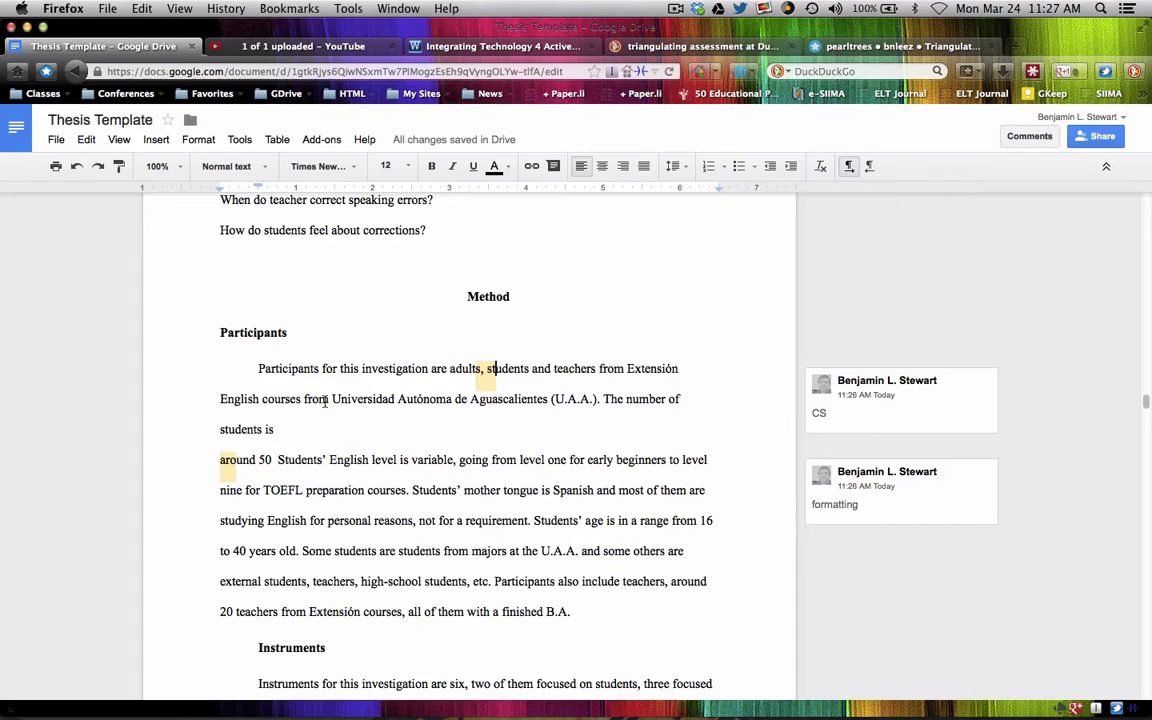
Step: Comment 'Foreign words in italics.' on the word Universidad
left_click_drag(332, 399, 398, 399)
key("super+alt+m")
type("Foreign word")
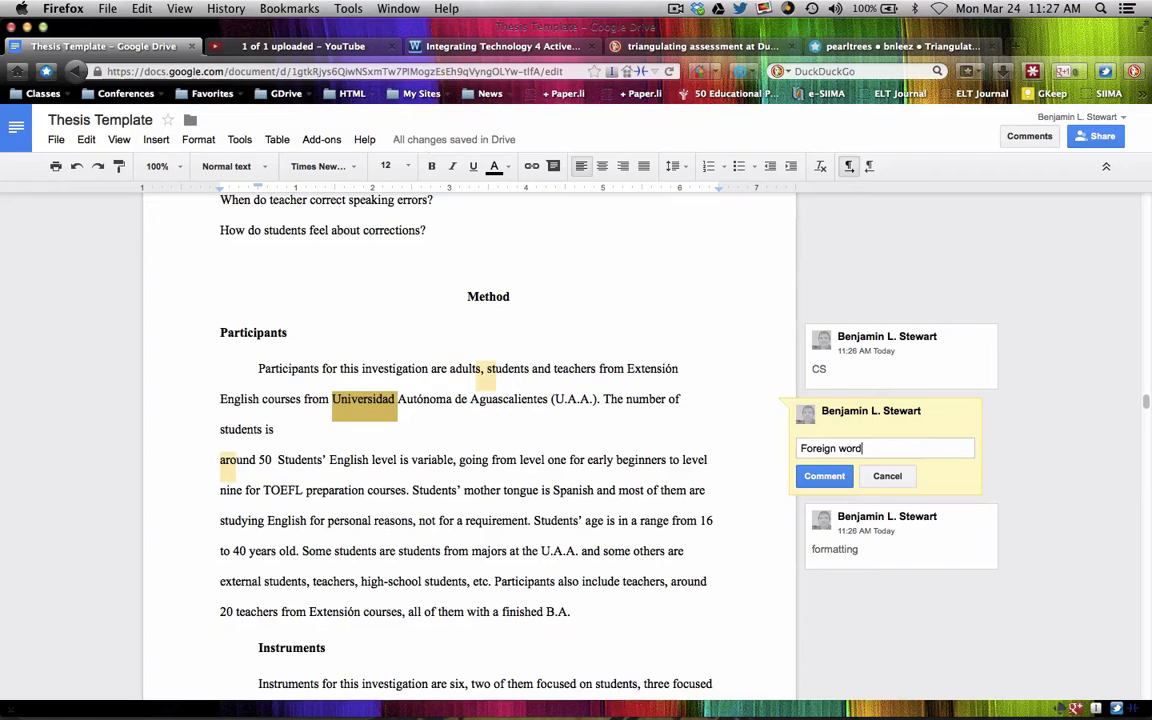
type("s in italics.")
key("super+Return")
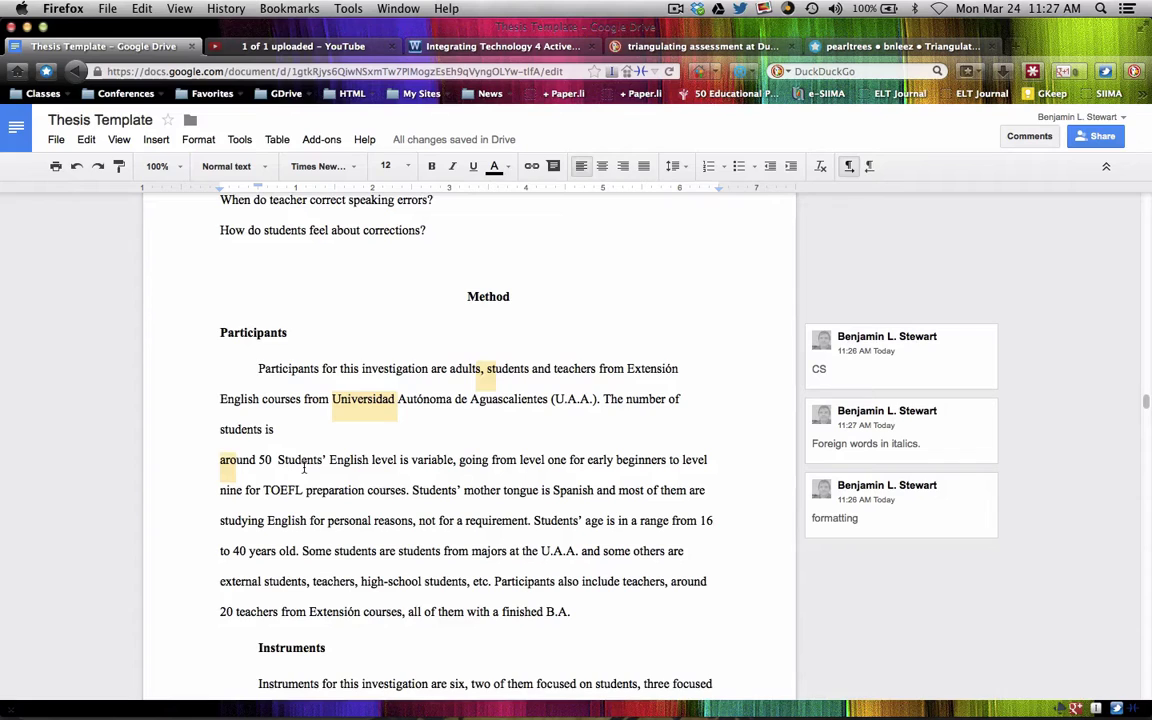
Step: Select the Participants heading and post the comment 'Provide more detail.' on it
left_click_drag(220, 334, 293, 334)
key("super+alt+m")
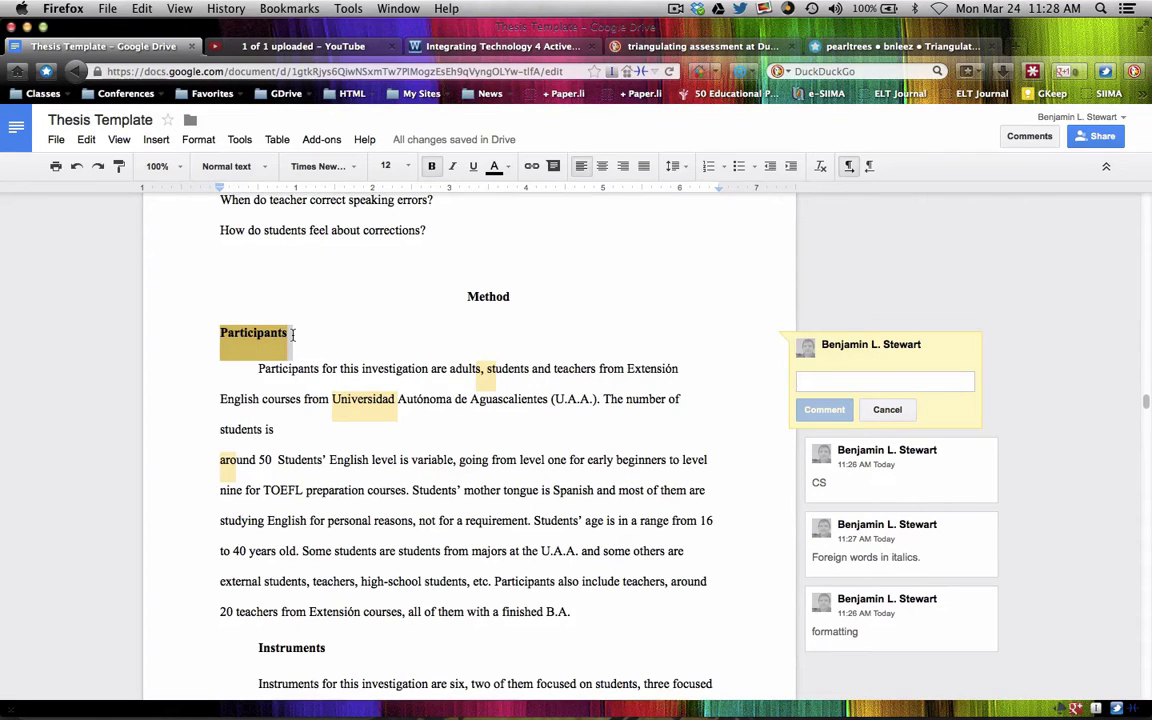
type("Provdi")
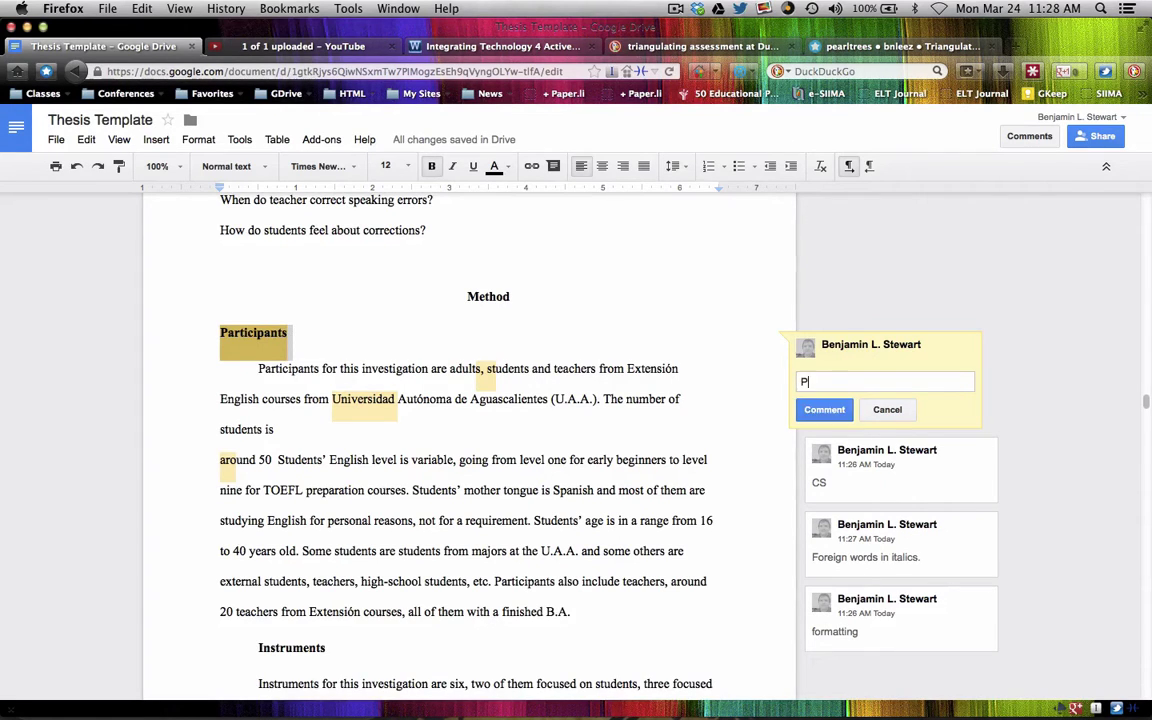
key("BackSpace")
key("BackSpace")
type("ide more detail.")
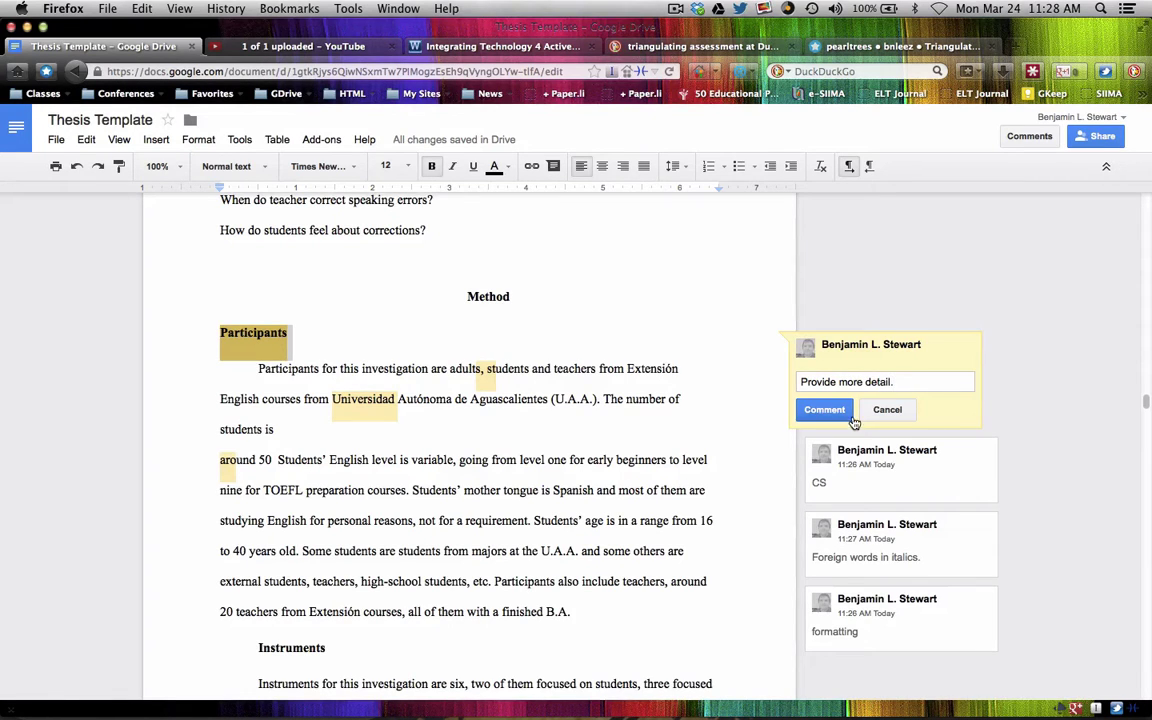
left_click(840, 412)
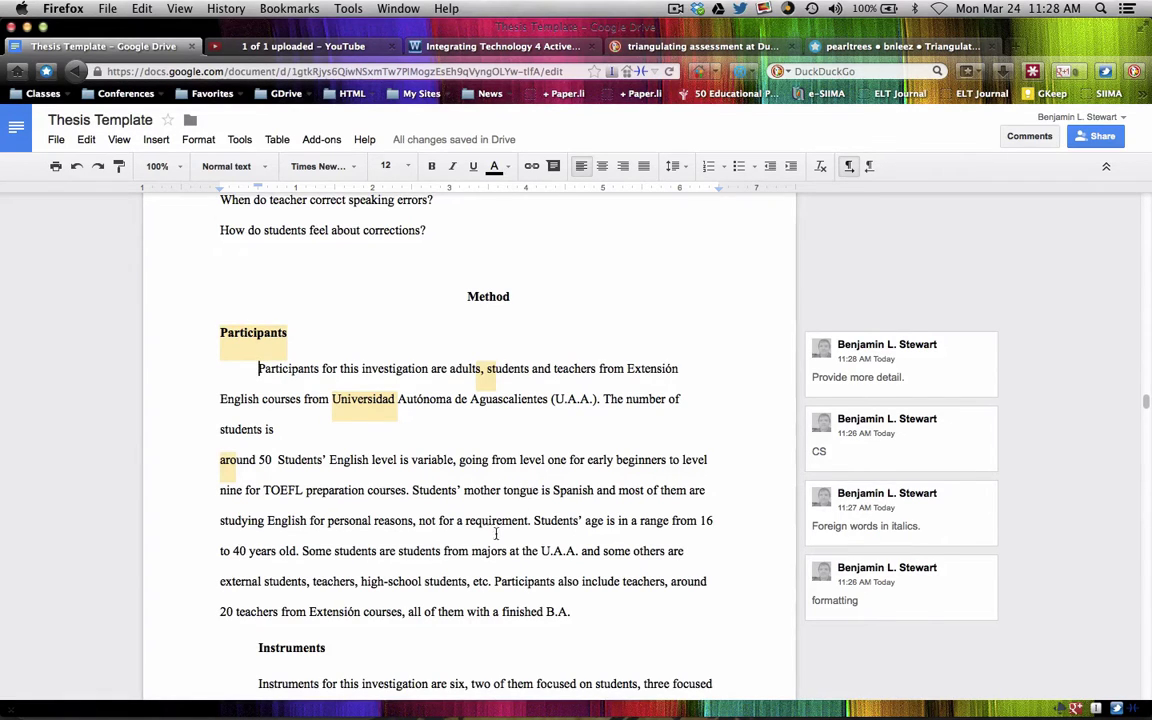
Step: Remove space before and after paragraphs from 'Participants also include' through 'questionnaire'
scroll(494, 545, "down", 2)
scroll(494, 545, "down", 4)
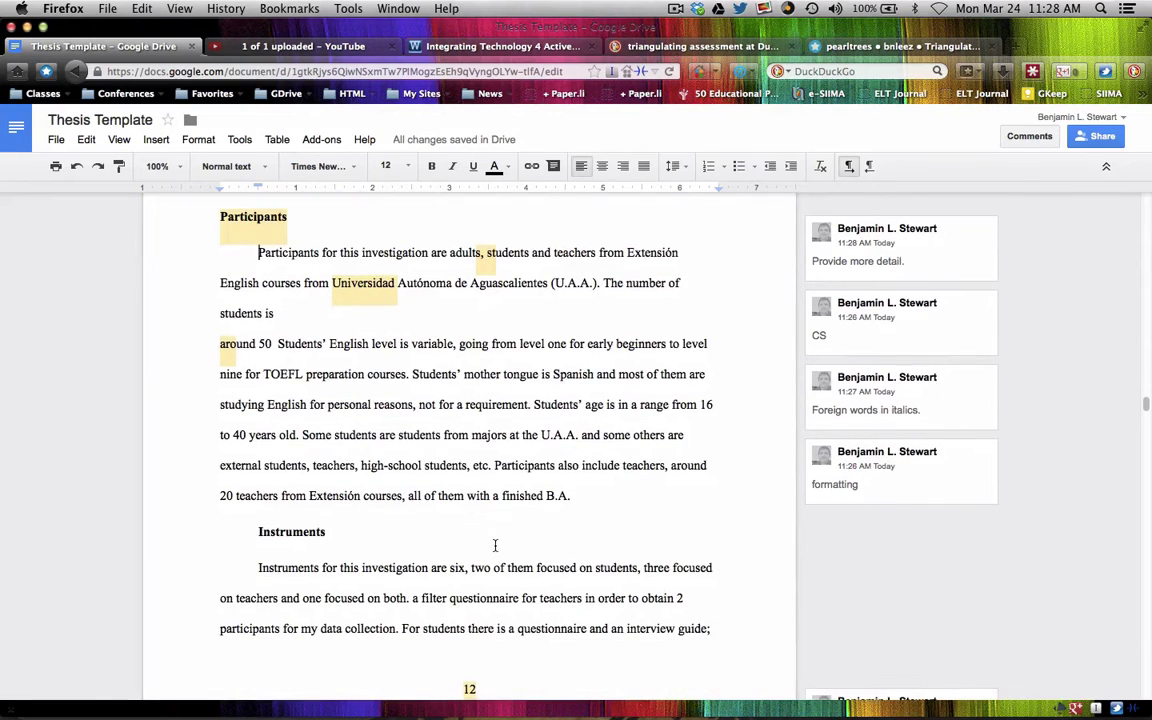
scroll(494, 545, "down", 2)
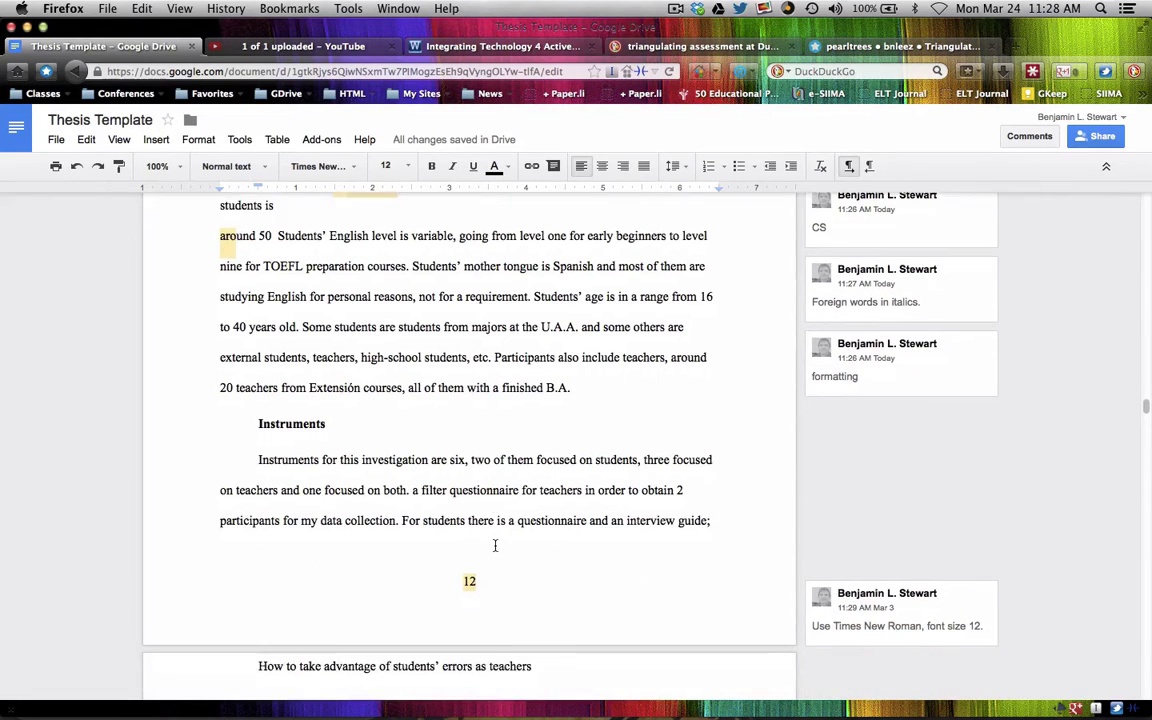
left_click_drag(495, 343, 508, 476)
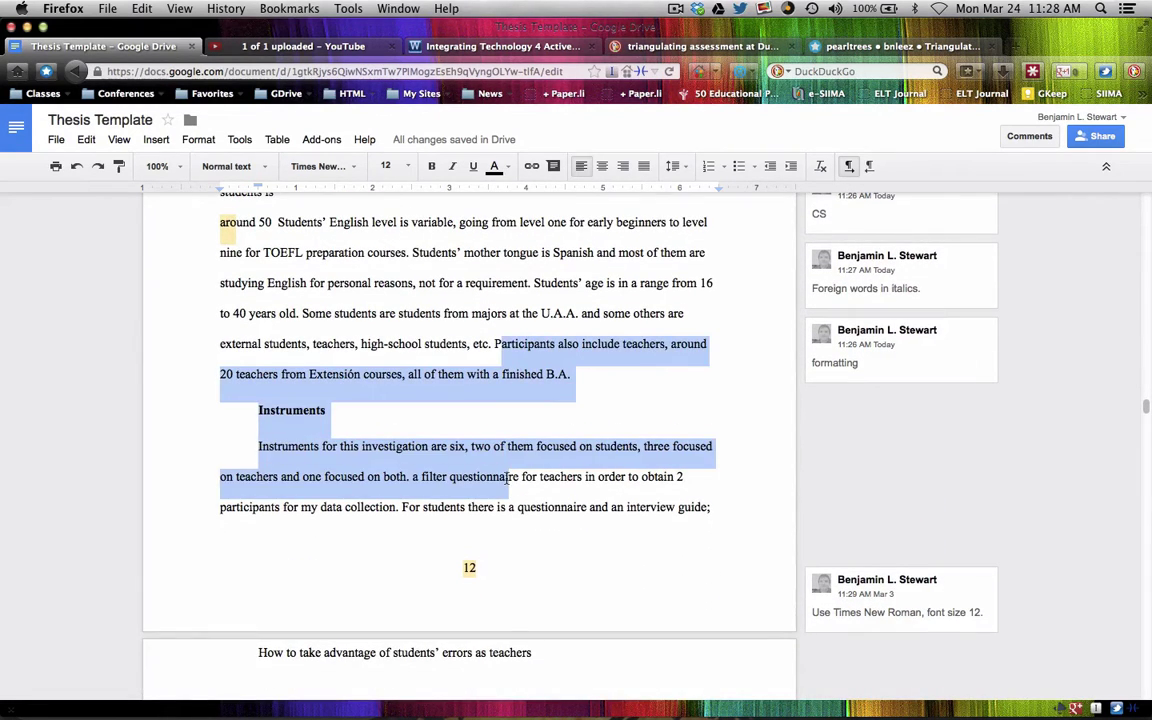
left_click(672, 166)
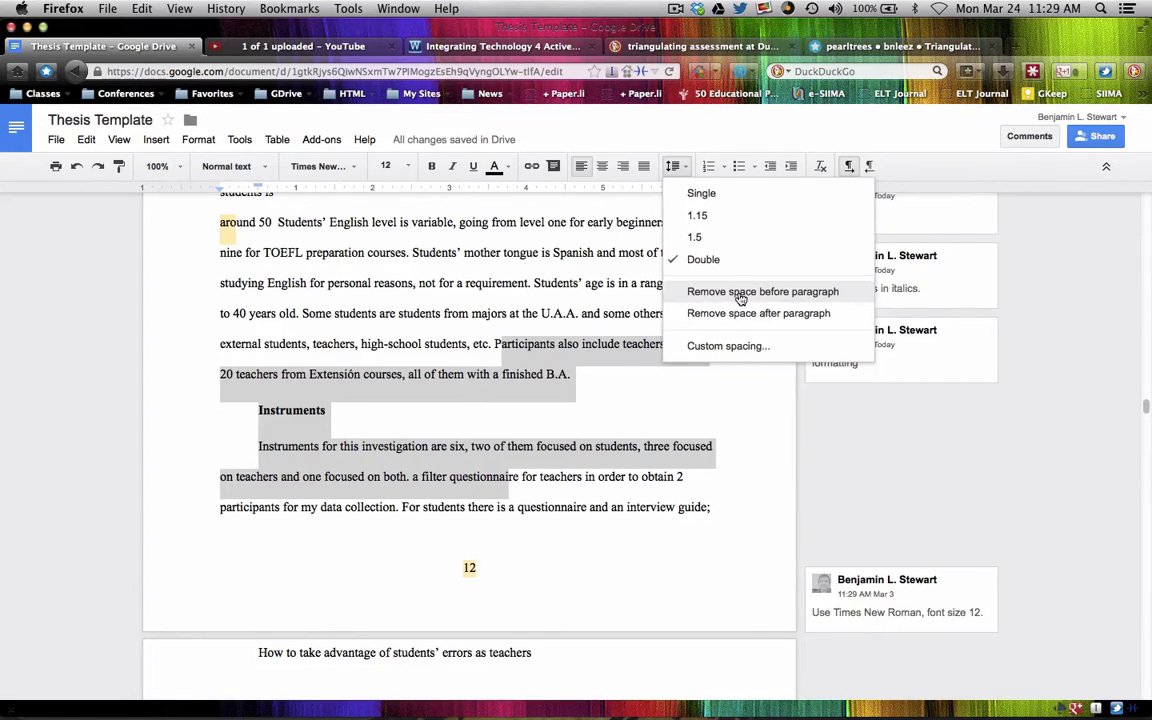
left_click(740, 294)
left_click(673, 166)
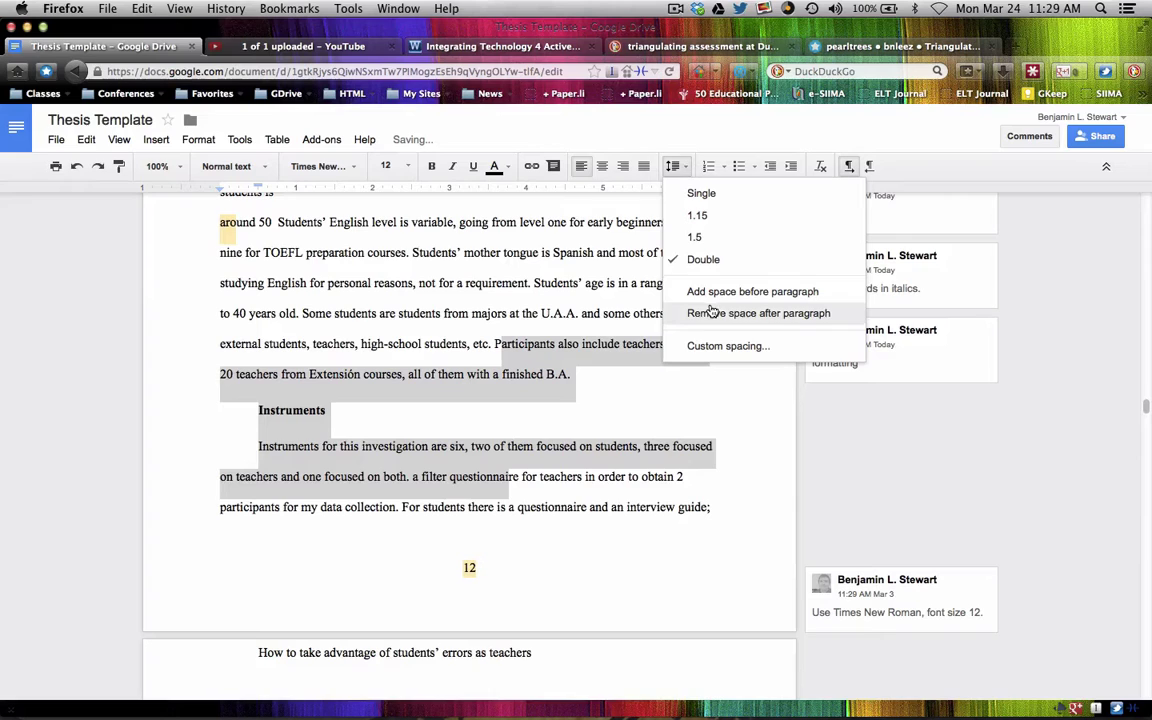
left_click(730, 318)
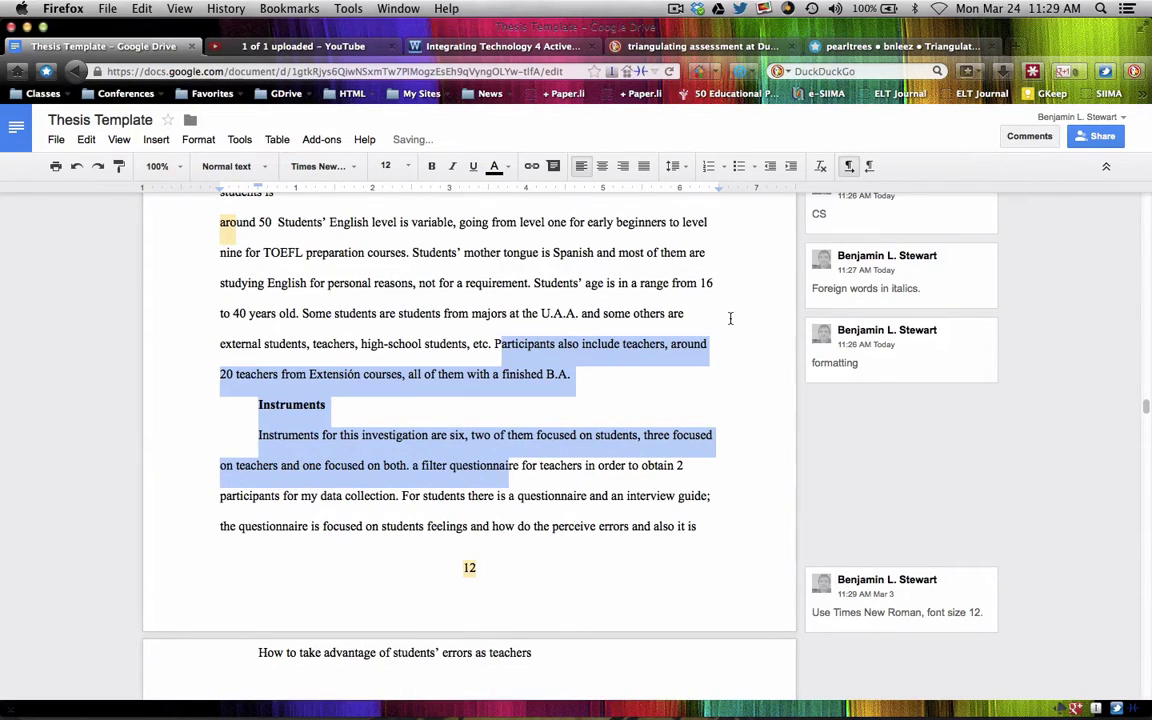